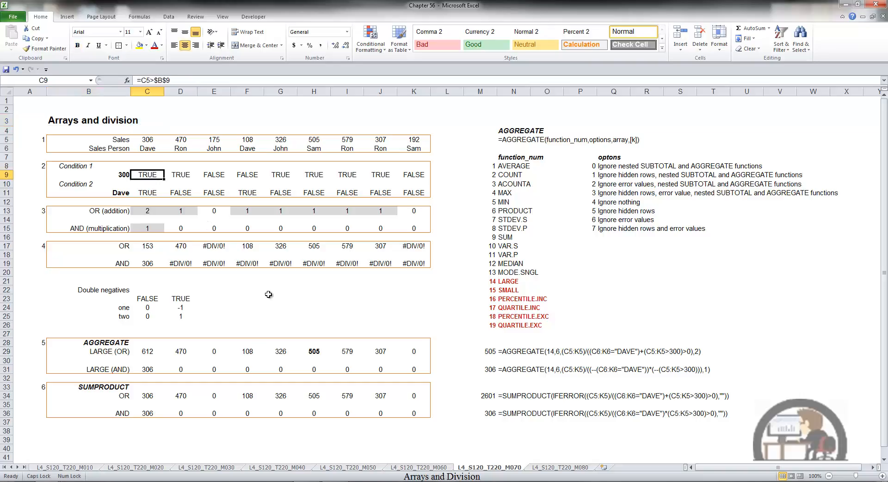
# Examine the Condition 1 formulas in C9 through E9 that compare each sales amount with the threshold in B9
pyautogui.press('F2')
pyautogui.press('Escape')
pyautogui.press('Right')
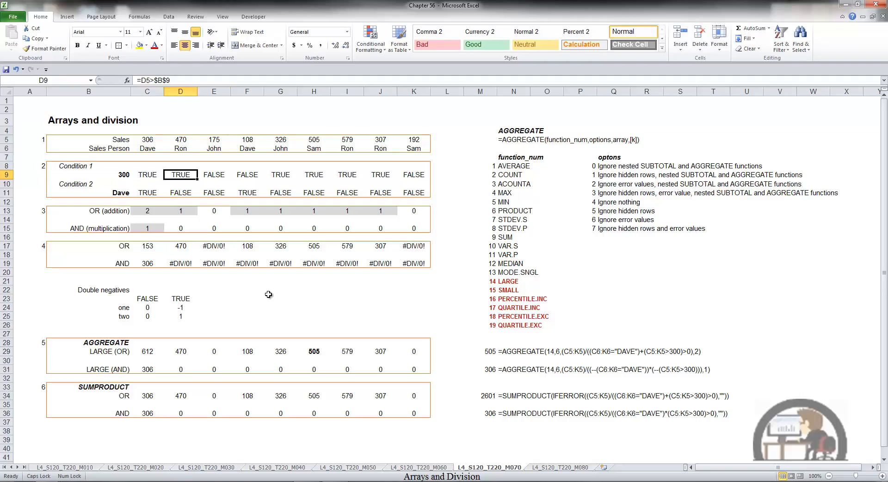
pyautogui.press('Right')
pyautogui.press('F2')
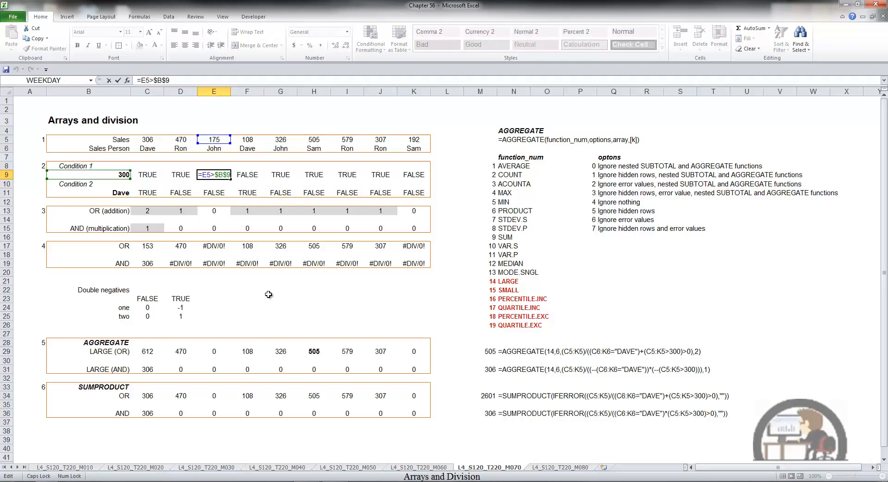
pyautogui.press('Escape')
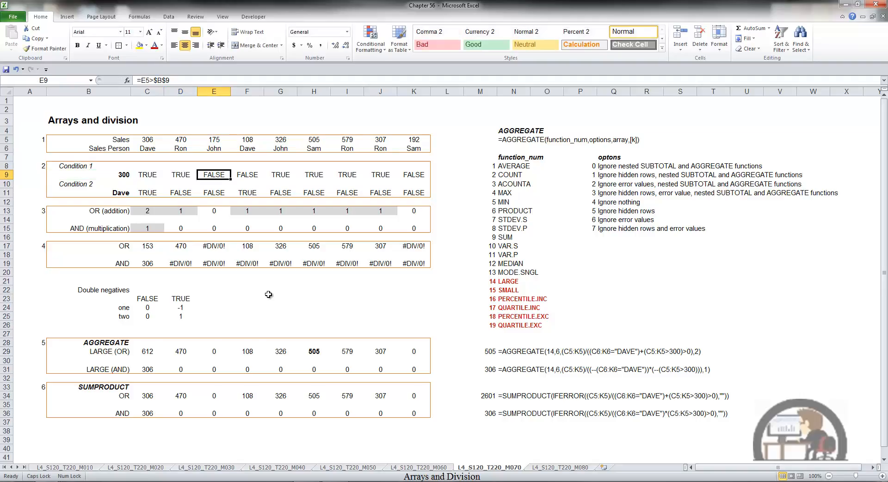
# Inspect the Condition 2 formulas in row 11, from C11 to F11, that match each salesperson against the name in B11
pyautogui.click(153, 195)
pyautogui.press('F2')
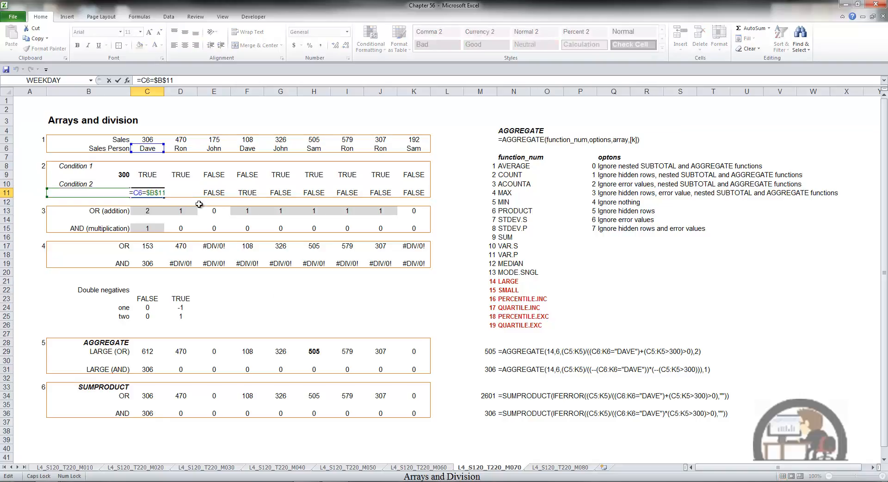
pyautogui.press('Escape')
pyautogui.press('Right')
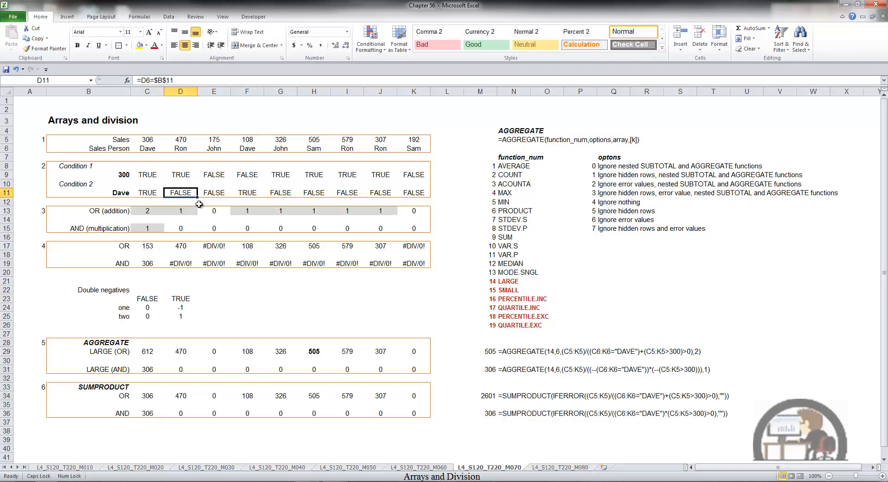
pyautogui.press('Right')
pyautogui.press('Right')
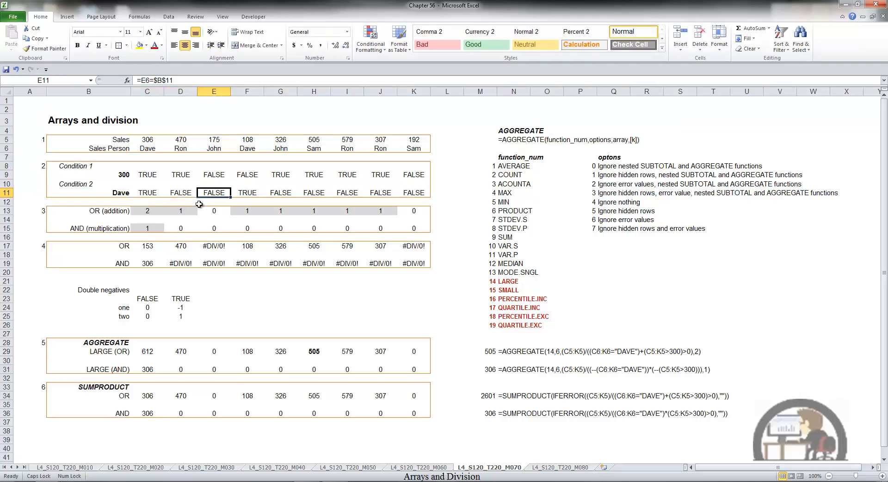
pyautogui.press('F2')
pyautogui.press('Escape')
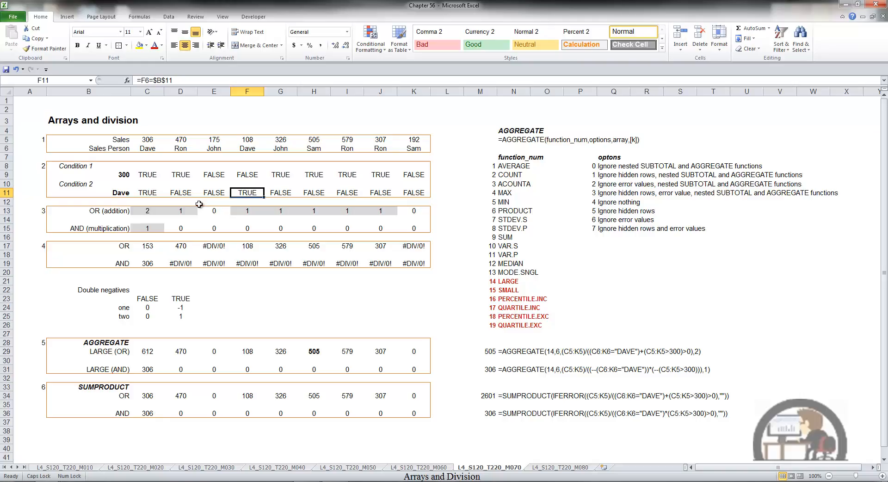
# Trace the OR (addition) formulas in C13, D13 and E13 back to the two condition rows they add
pyautogui.click(151, 210)
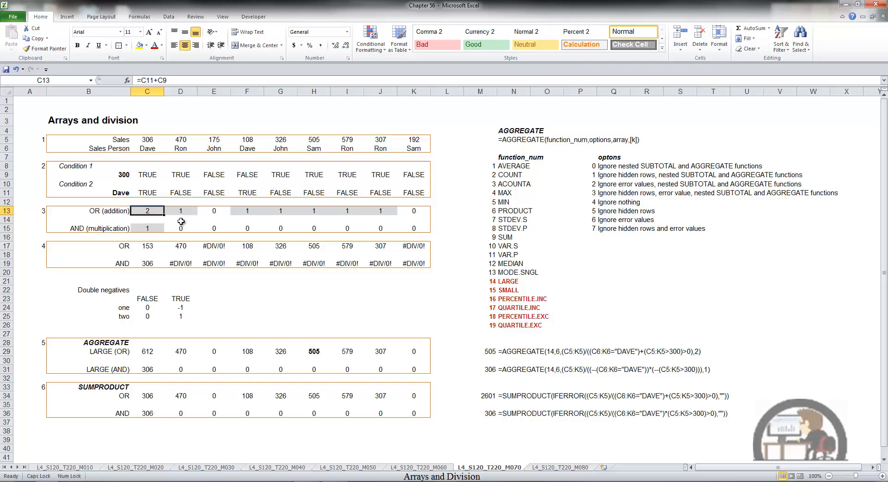
pyautogui.press('F2')
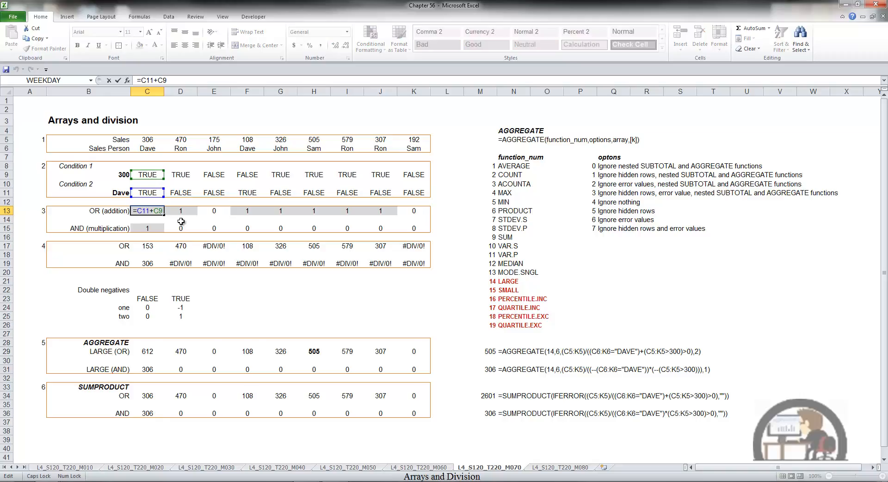
pyautogui.press('Escape')
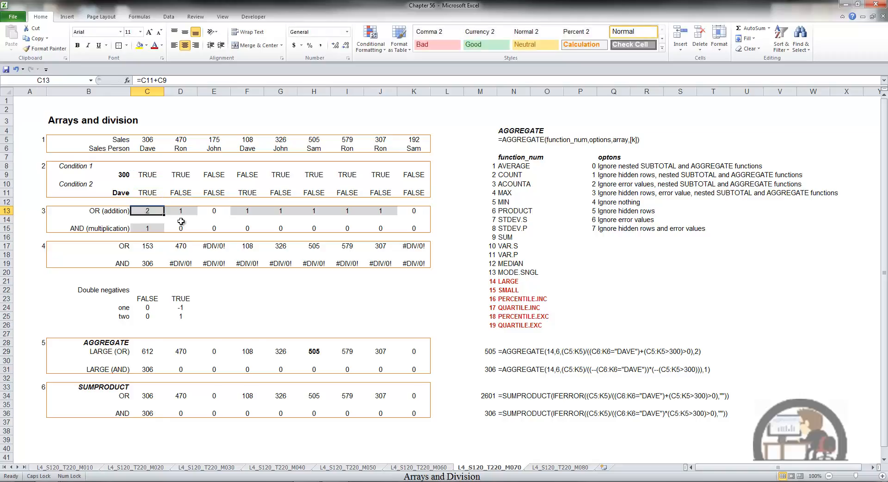
pyautogui.press('Right')
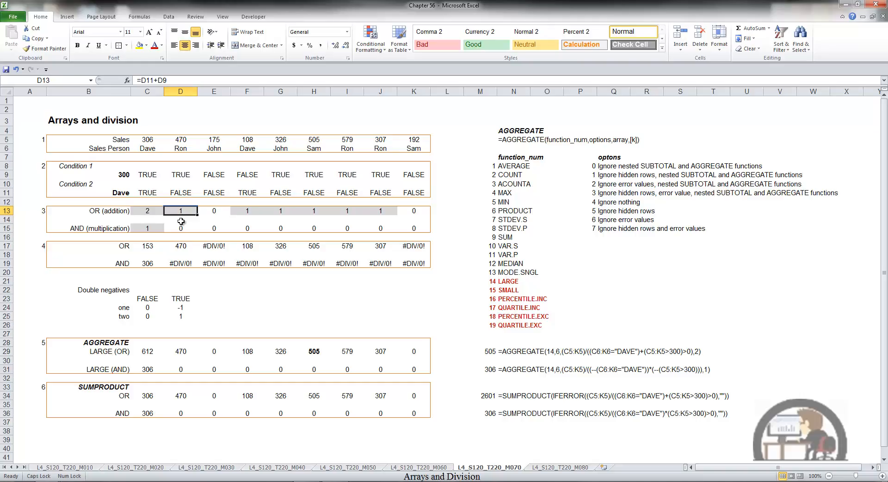
pyautogui.press('F2')
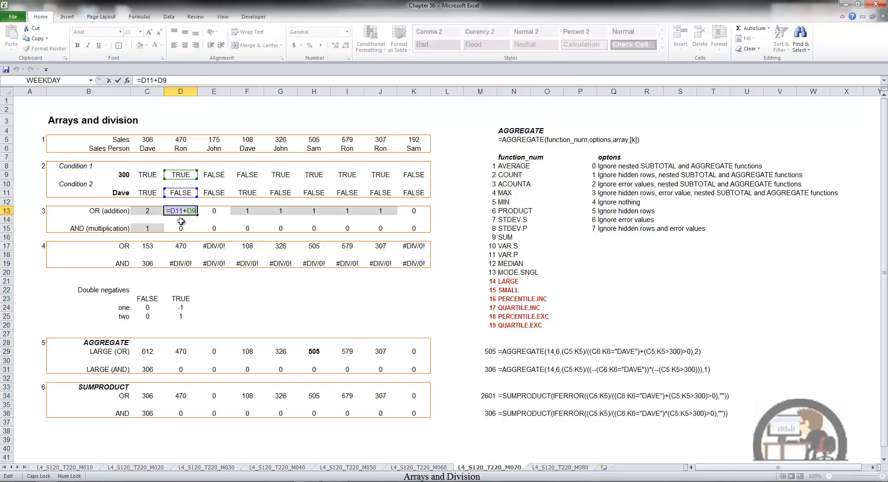
pyautogui.press('Escape')
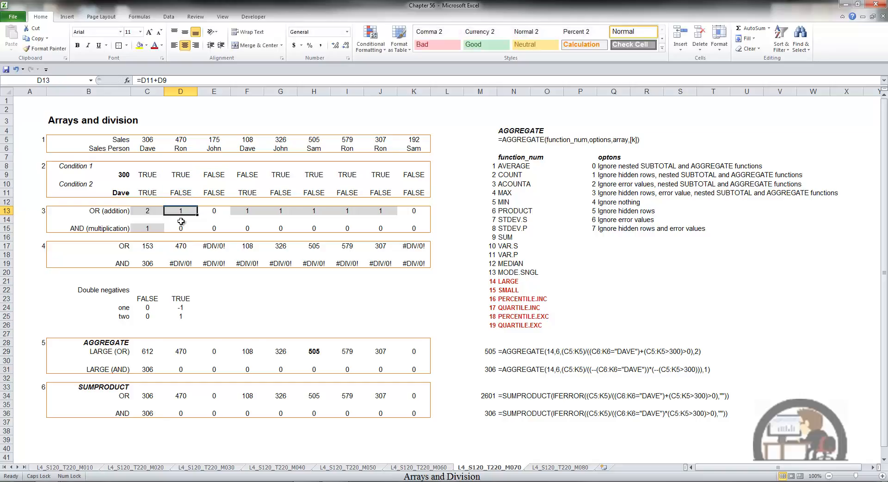
pyautogui.press('Right')
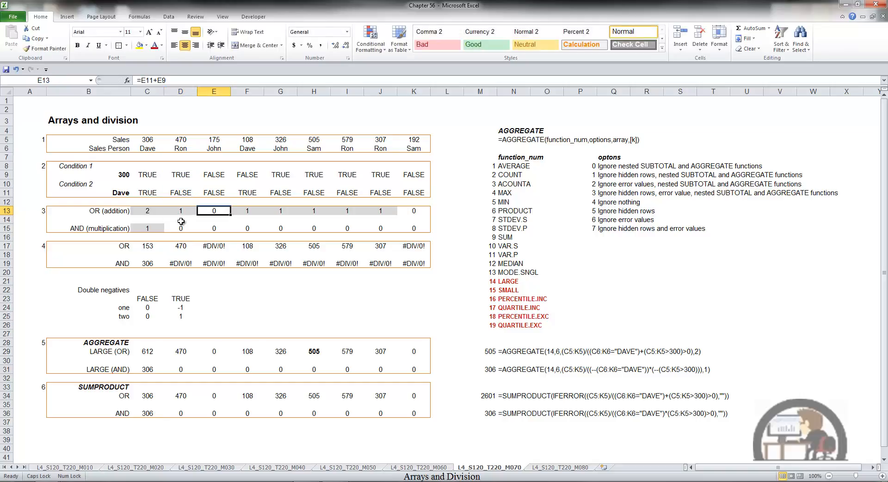
pyautogui.press('F2')
pyautogui.press('Escape')
# Trace the AND (multiplication) formulas in C15 and D15 back to the two conditions they multiply
pyautogui.click(154, 231)
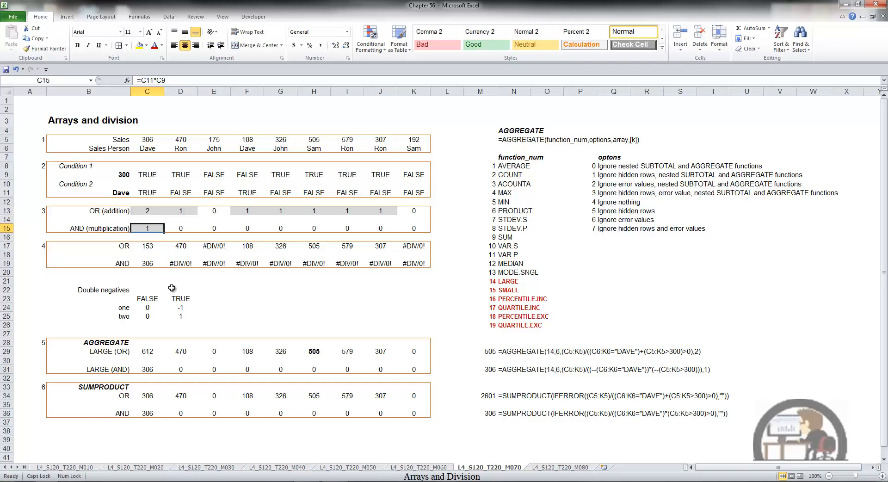
pyautogui.press('F2')
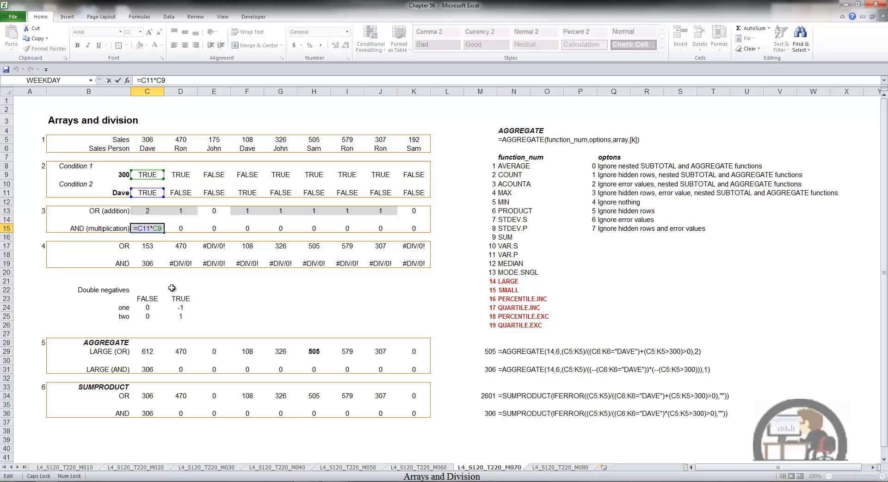
pyautogui.press('Escape')
pyautogui.press('Right')
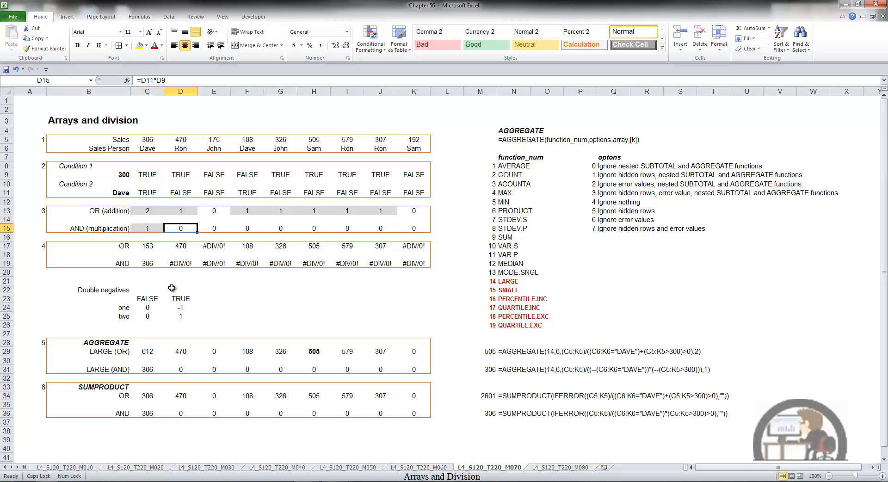
pyautogui.press('F2')
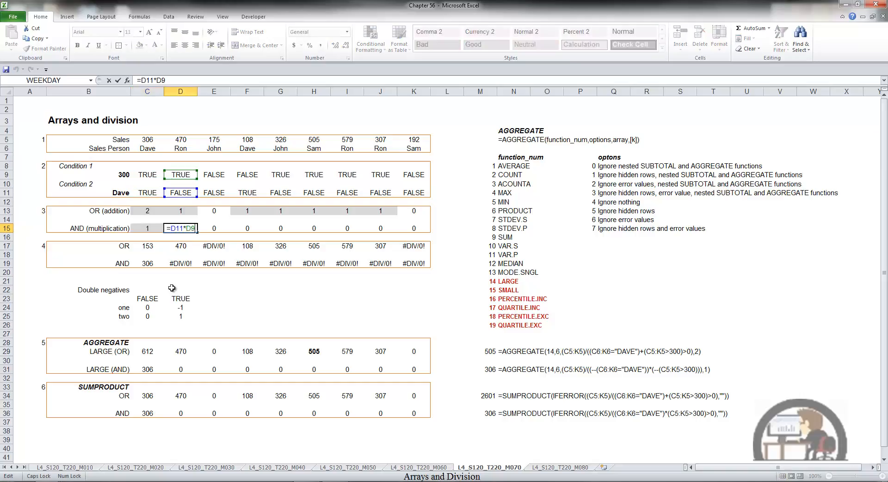
pyautogui.press('Escape')
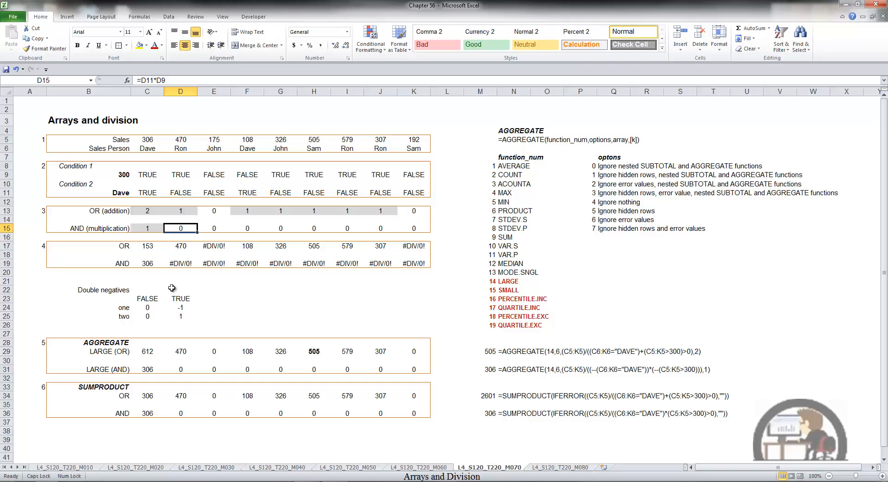
# Review the OR division formulas in C17 through E17 that divide sales by the row 13 addition results
pyautogui.press('Left')
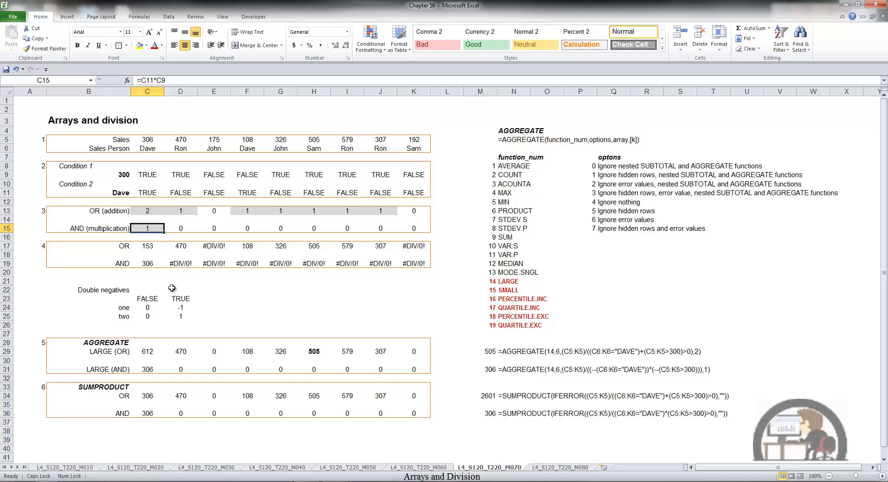
pyautogui.press('Down')
pyautogui.press('Down')
pyautogui.press('F2')
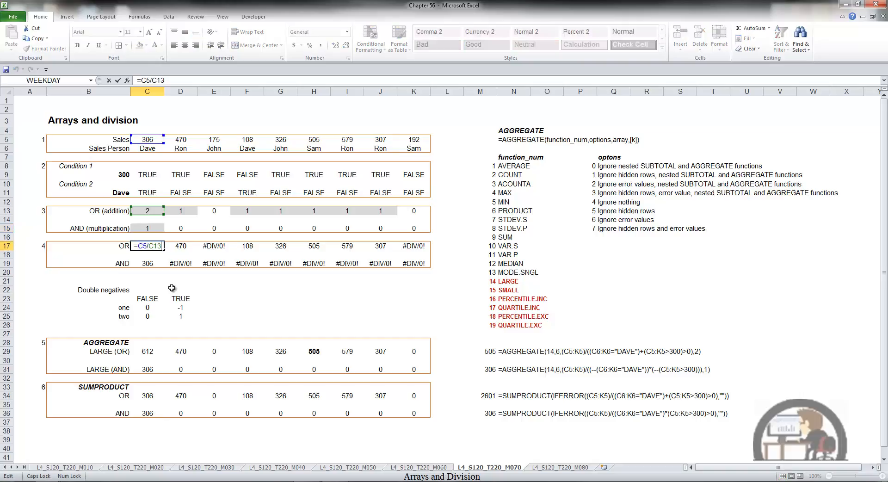
pyautogui.press('Escape')
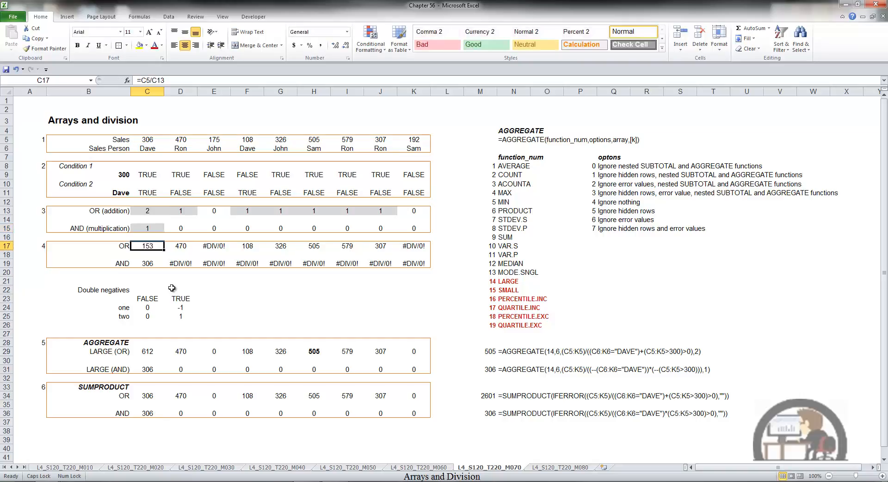
pyautogui.press('Right')
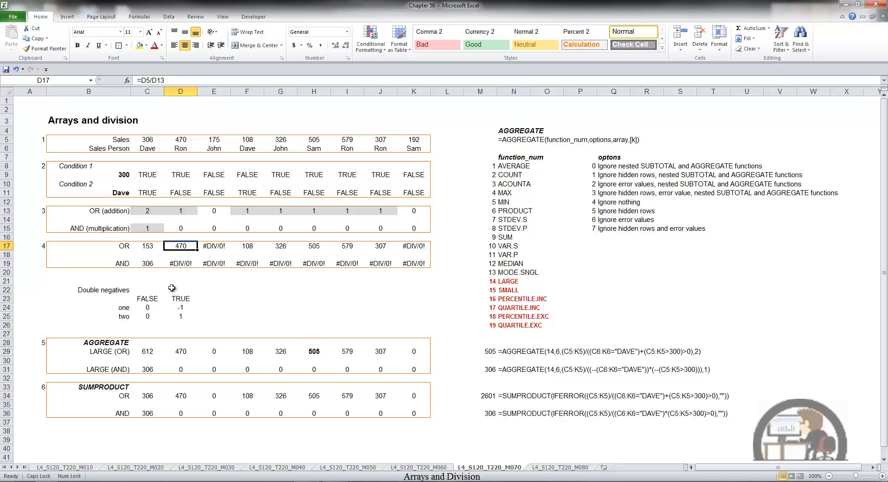
pyautogui.press('Right')
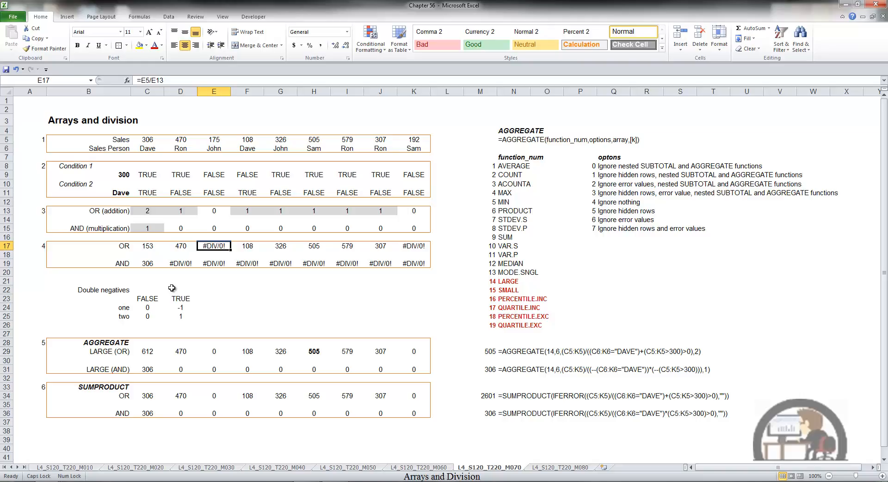
pyautogui.press('F2')
pyautogui.press('Escape')
# Review the AND division formulas in C19 and D19 that divide sales by the row 15 multiplication results
pyautogui.press('Down')
pyautogui.press('Down')
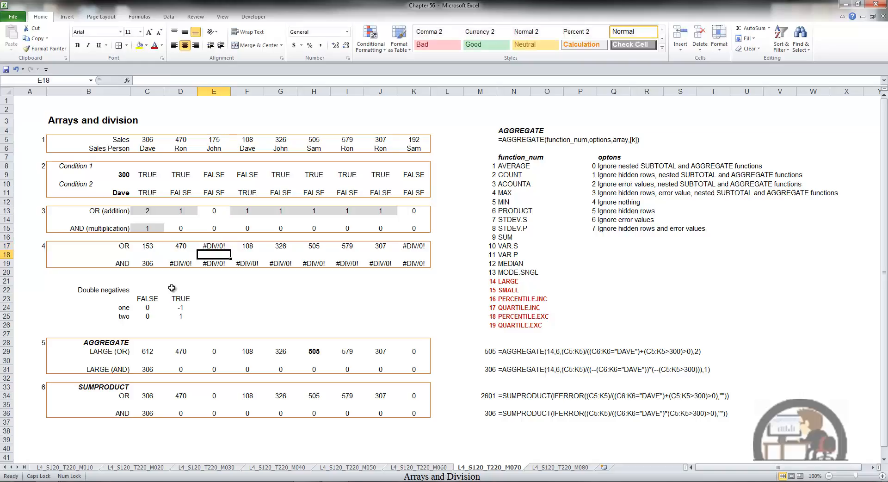
pyautogui.press('Left')
pyautogui.press('Left')
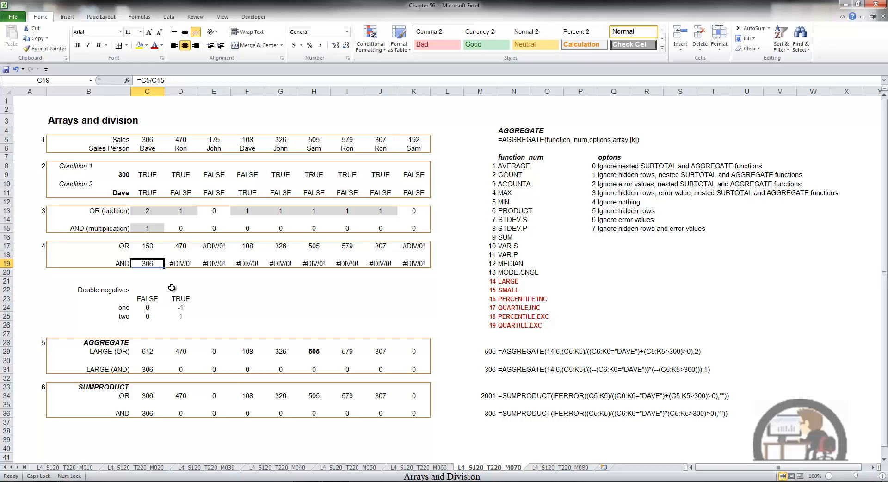
pyautogui.press('F2')
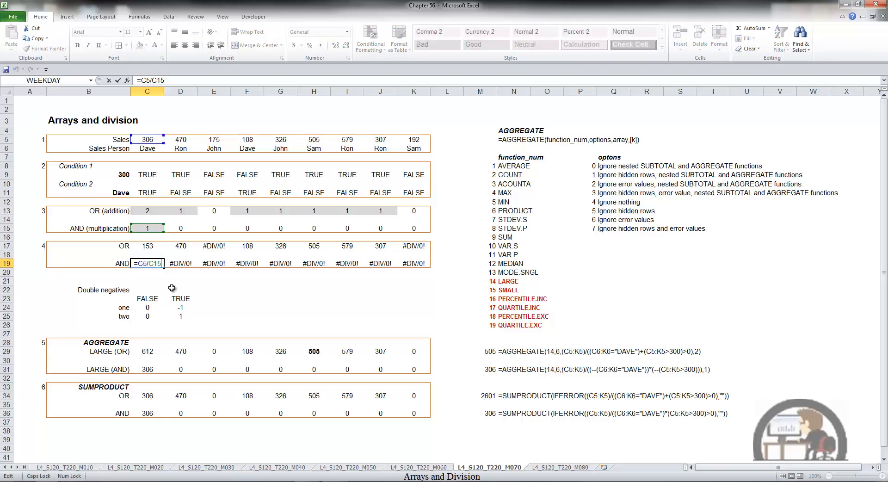
pyautogui.press('Escape')
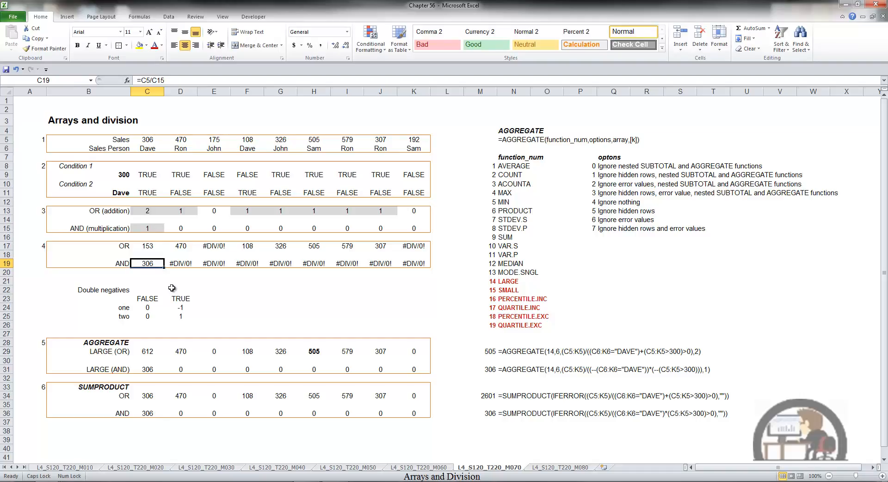
pyautogui.press('Right')
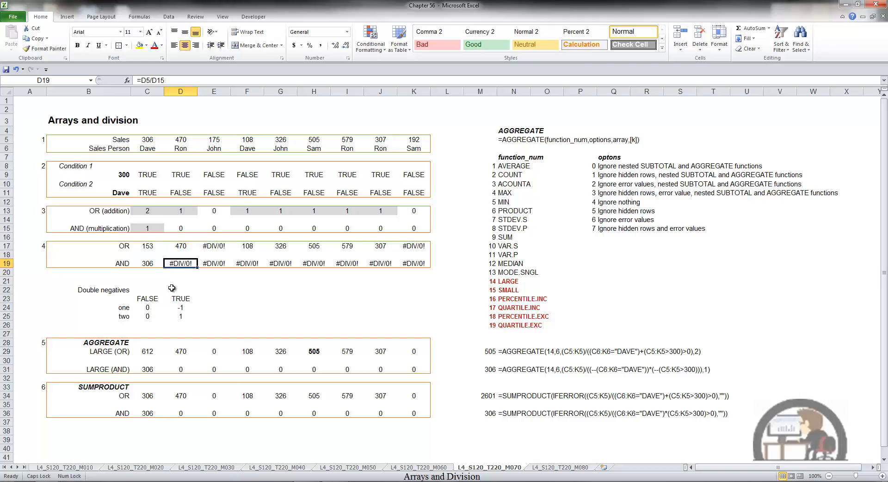
# Examine the Double negatives example in C23:D25, comparing one and two negations of the FALSE and TRUE values
pyautogui.press('Down')
pyautogui.press('Down')
pyautogui.press('Down')
pyautogui.press('Down')
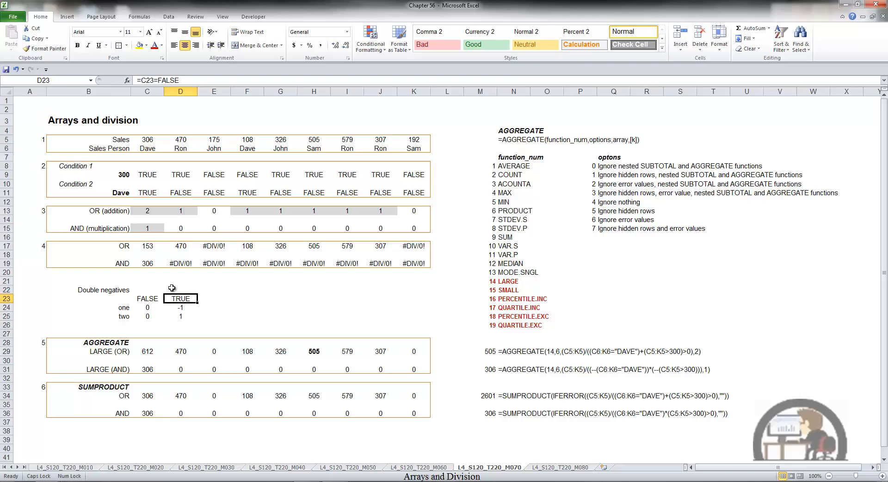
pyautogui.press('Left')
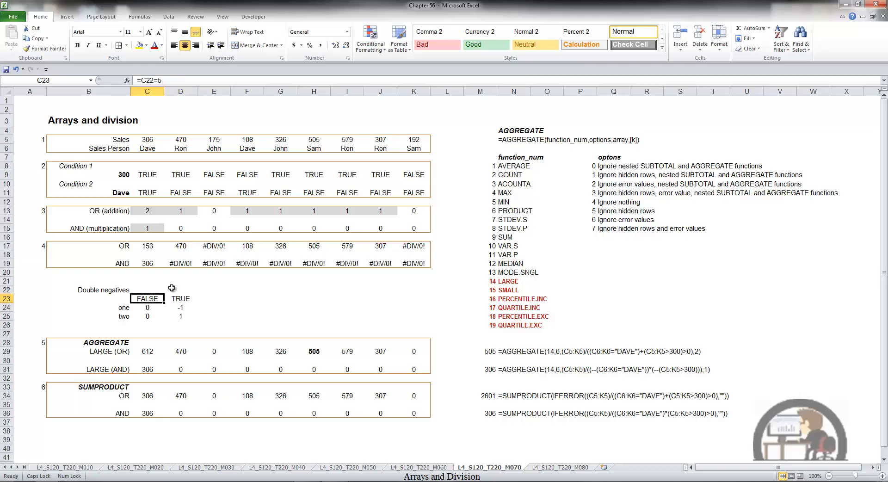
pyautogui.press('Down')
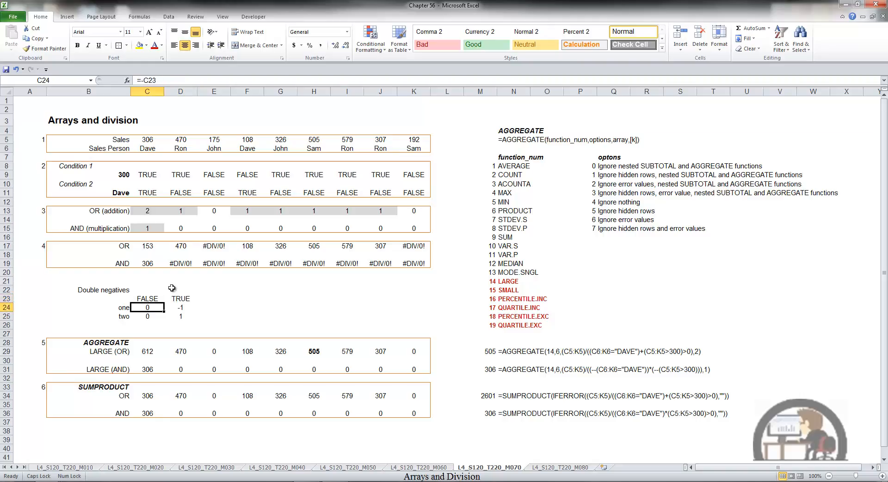
pyautogui.press('Down')
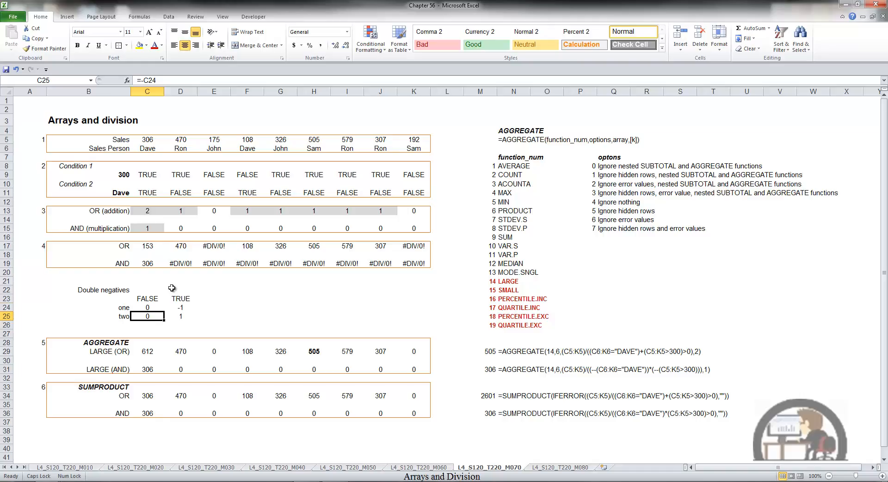
pyautogui.press('Up')
pyautogui.press('Right')
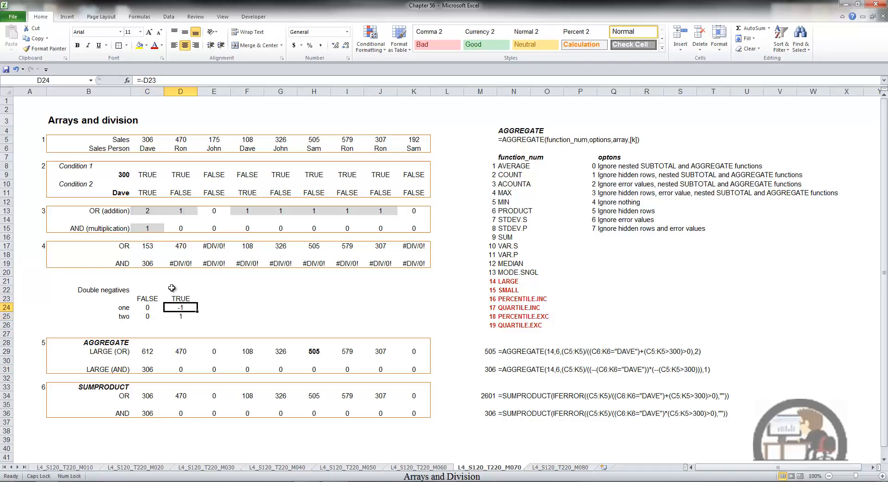
pyautogui.press('Down')
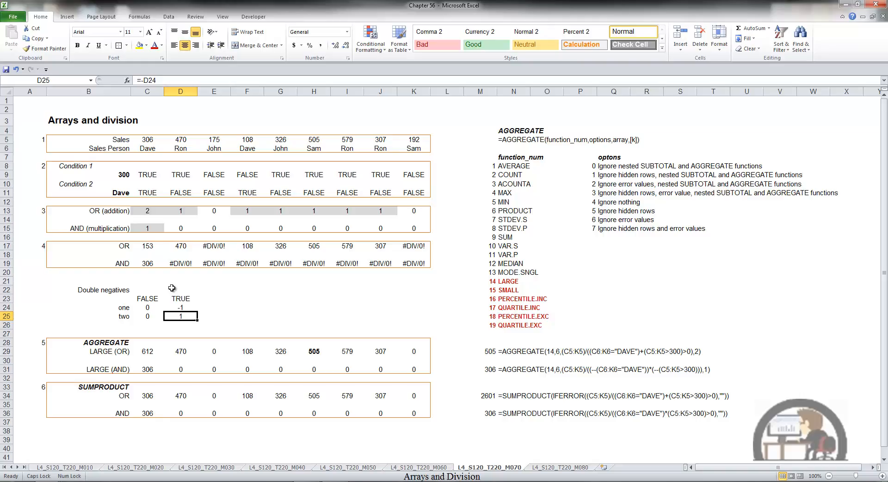
# Evaluate the LARGE (OR) AGGREGATE formula in M29 step by step, resolving the sales range and both the "DAVE" and >300 conditions
pyautogui.click(484, 351)
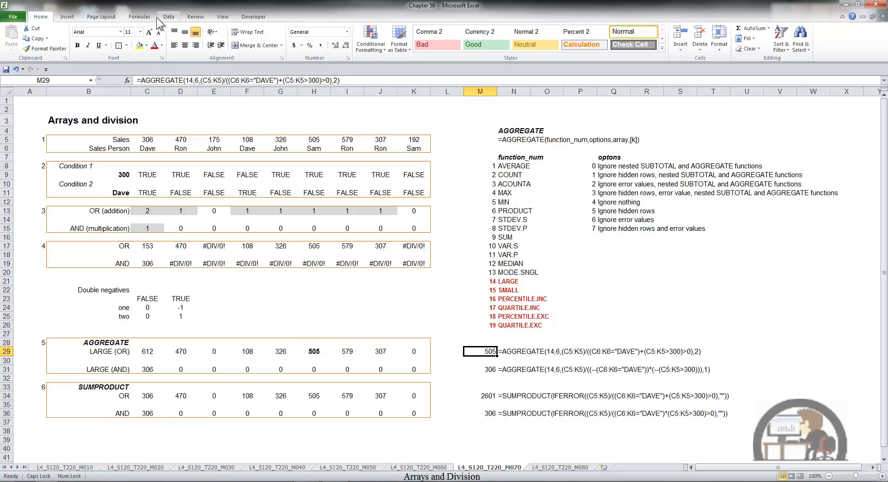
pyautogui.click(139, 17)
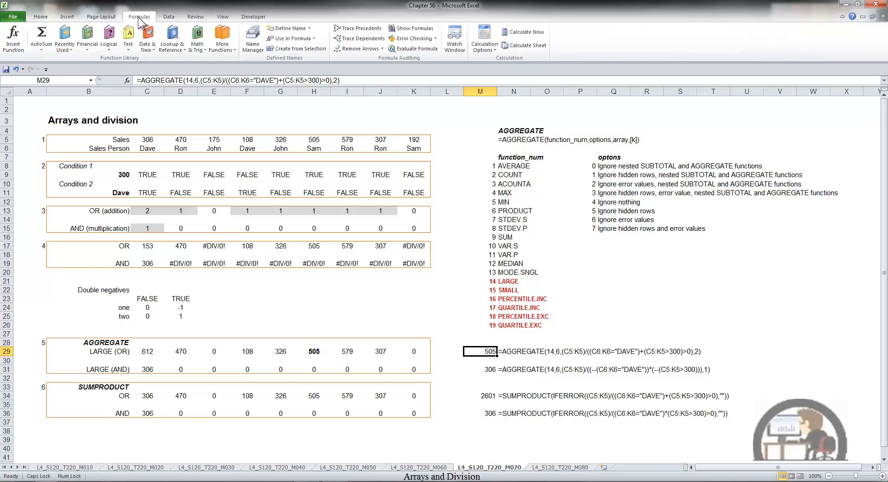
pyautogui.click(416, 48)
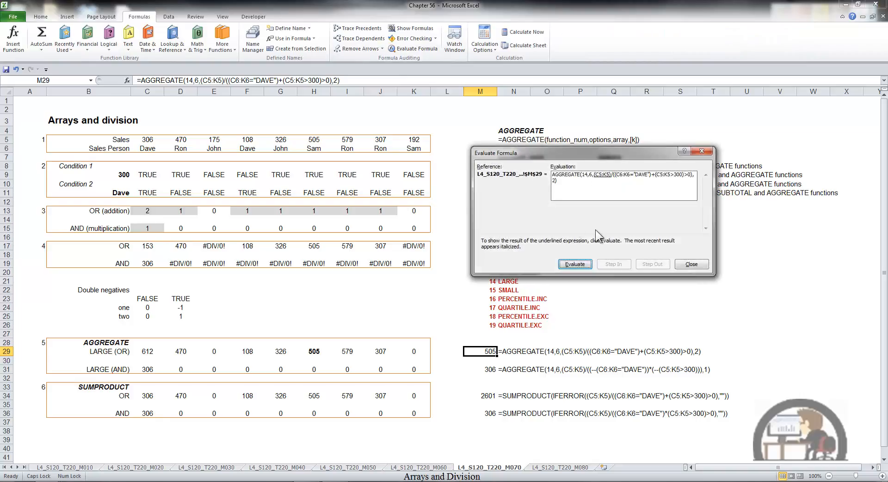
pyautogui.click(578, 264)
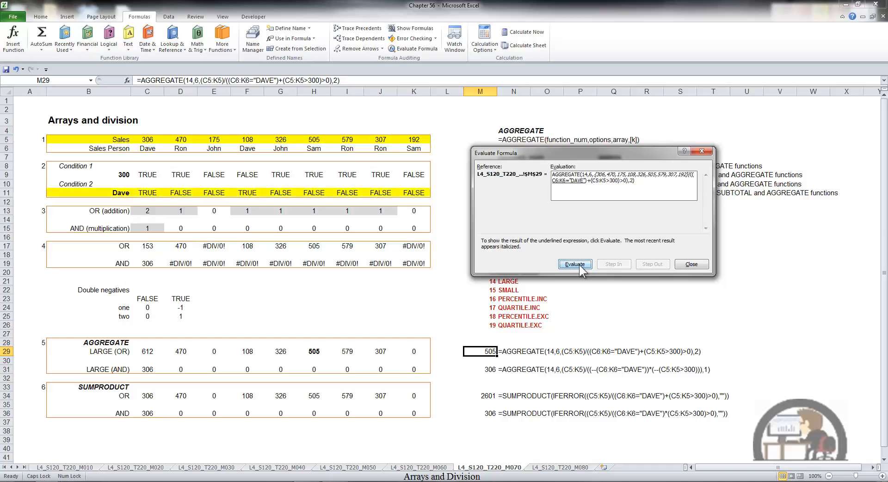
pyautogui.click(579, 264)
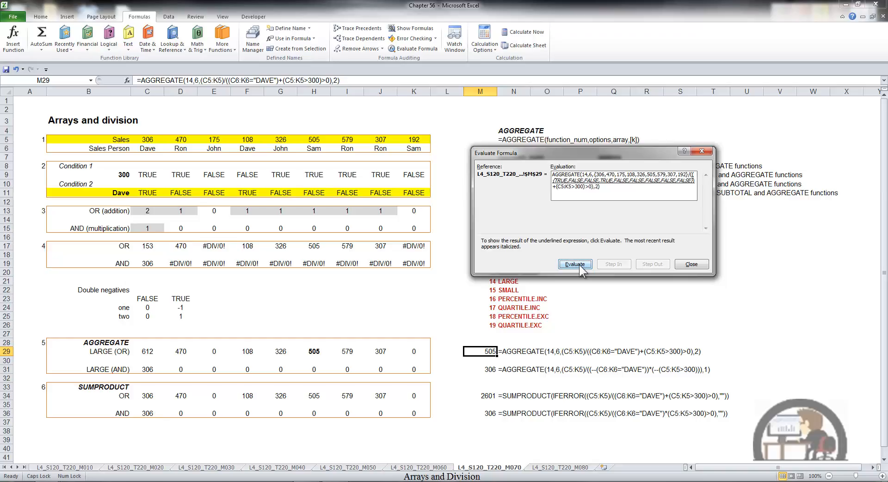
pyautogui.click(580, 264)
pyautogui.click(575, 264)
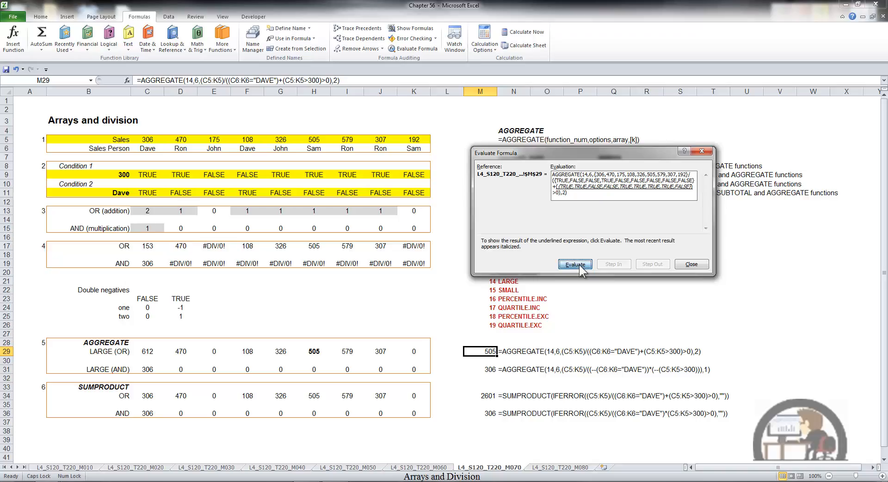
# Finish evaluating M29 through the addition, the >0 test and the division to its final result, and close the evaluation
pyautogui.click(575, 265)
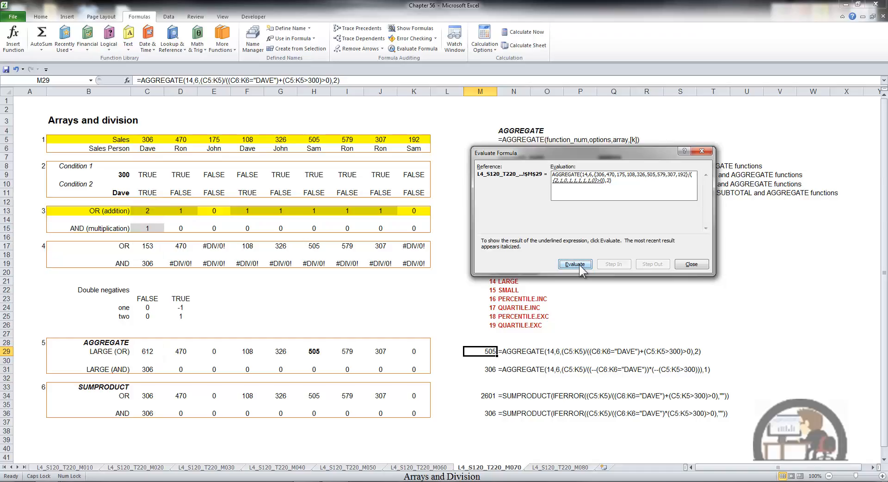
pyautogui.click(579, 265)
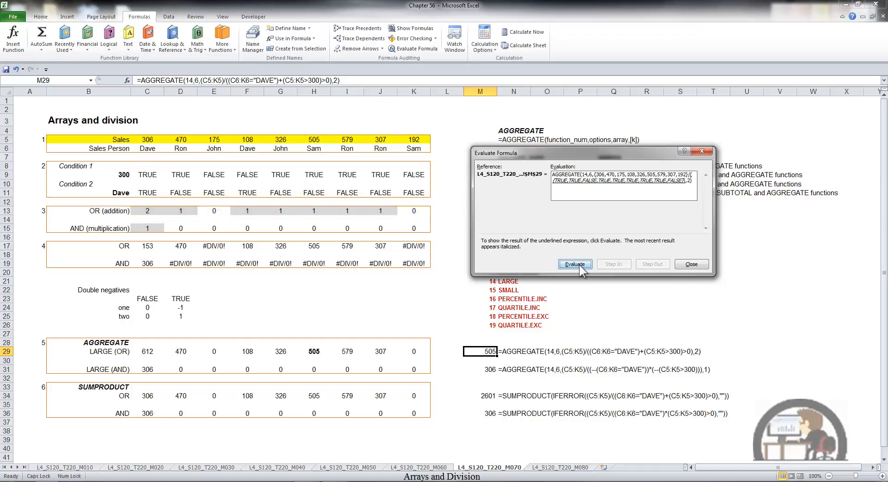
pyautogui.click(575, 264)
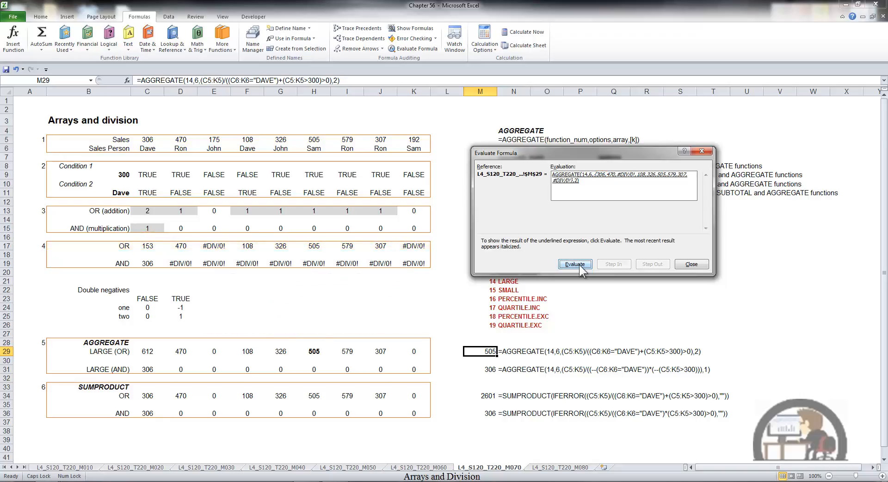
pyautogui.click(576, 264)
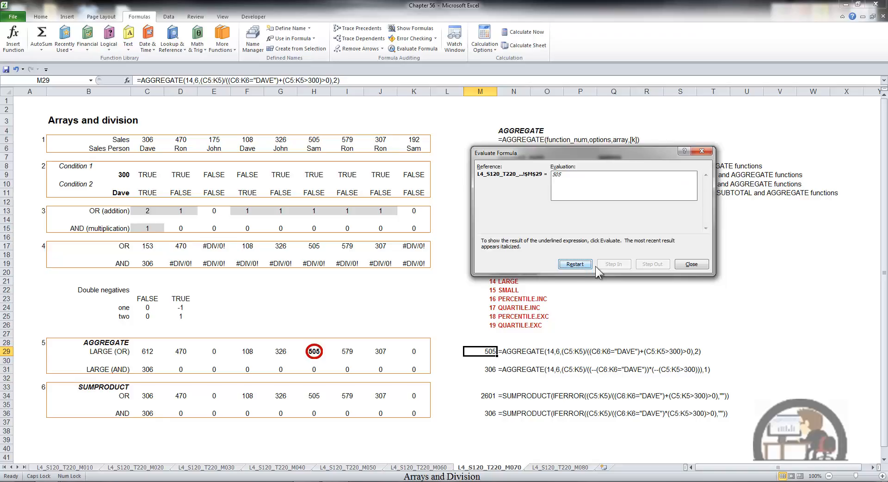
pyautogui.click(694, 265)
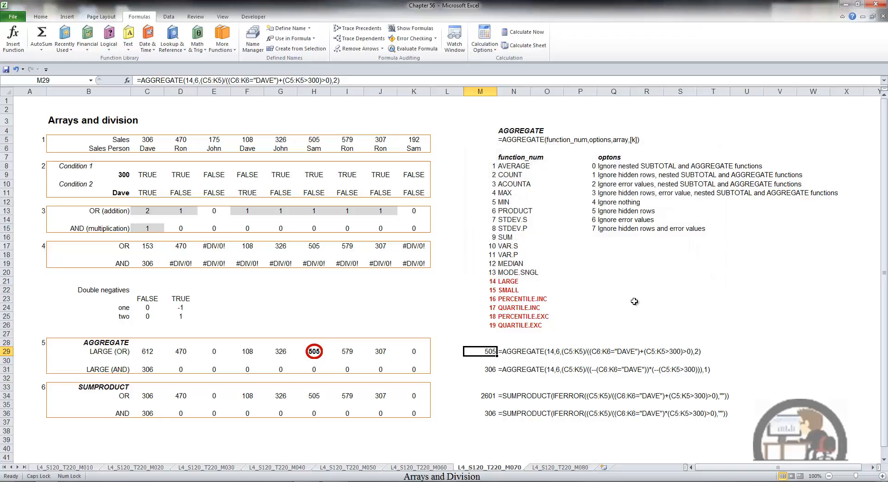
# Evaluate the LARGE (AND) AGGREGATE formula in M31 step by step, converting both conditions to numbers through their double negatives
pyautogui.press('Down')
pyautogui.press('Down')
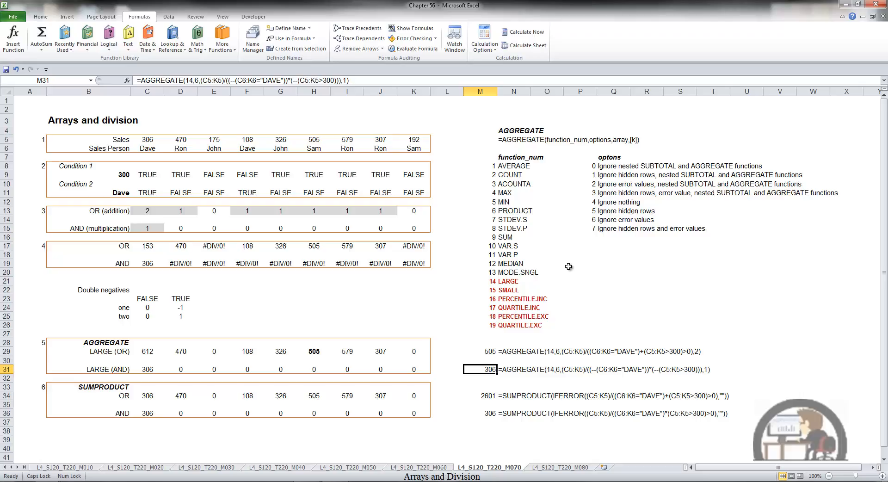
pyautogui.click(423, 49)
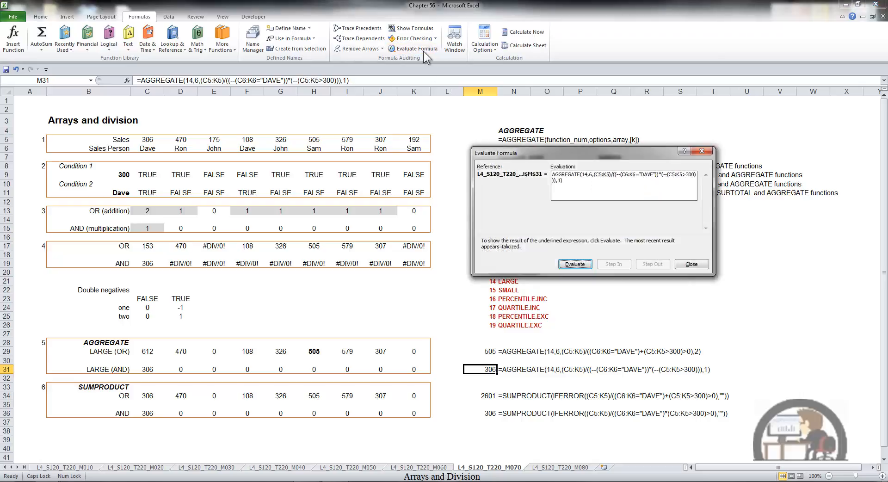
pyautogui.click(569, 262)
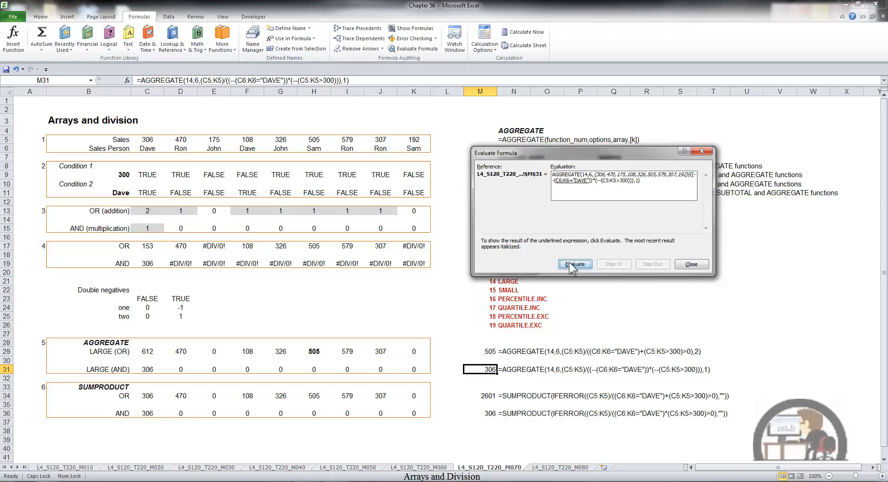
pyautogui.click(569, 262)
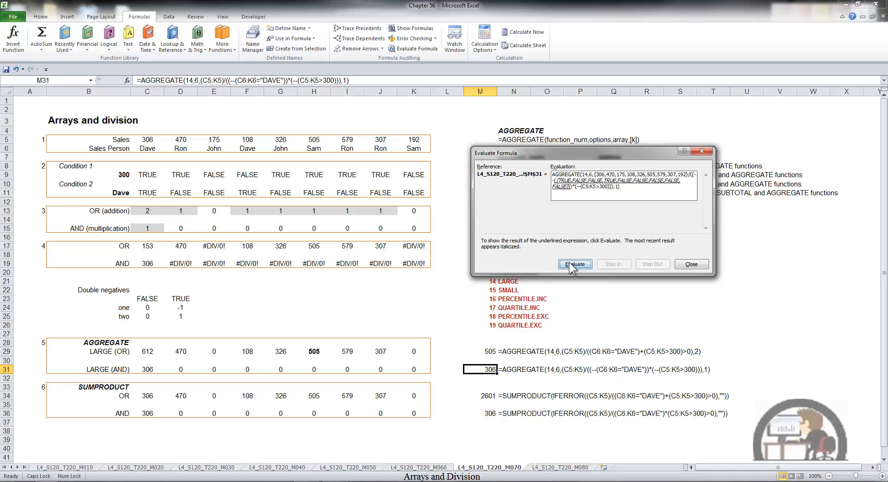
pyautogui.click(574, 264)
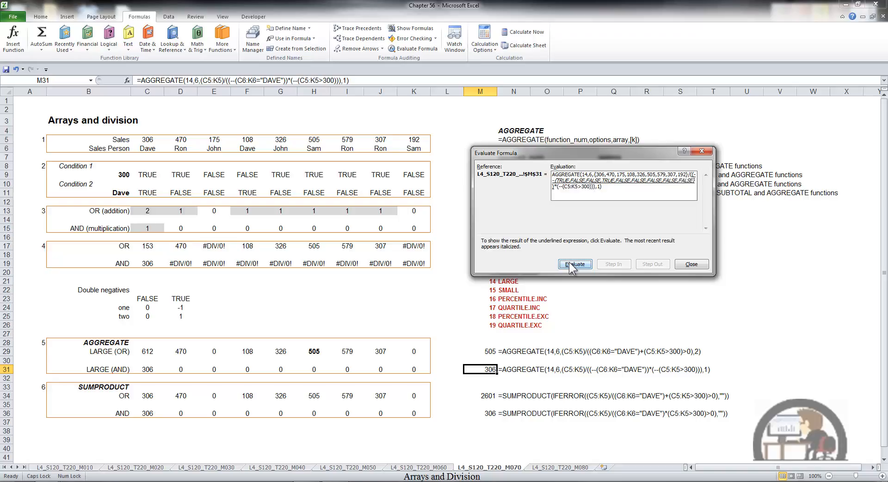
pyautogui.click(574, 265)
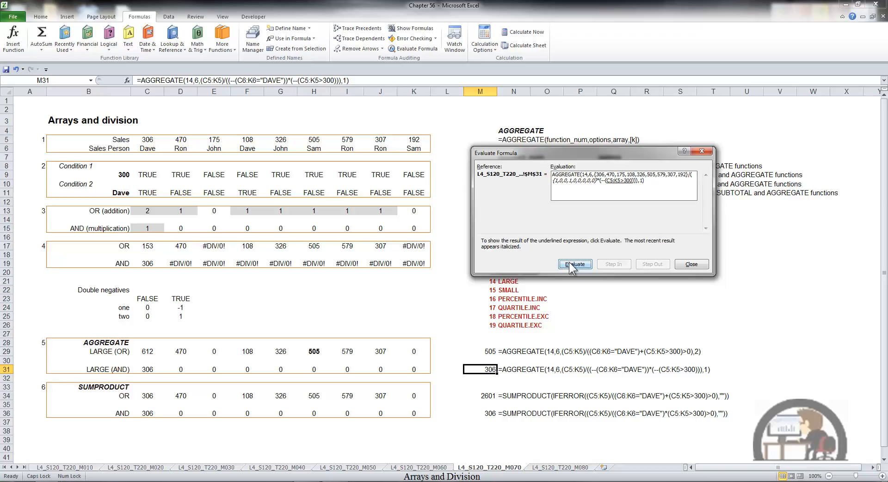
pyautogui.click(573, 264)
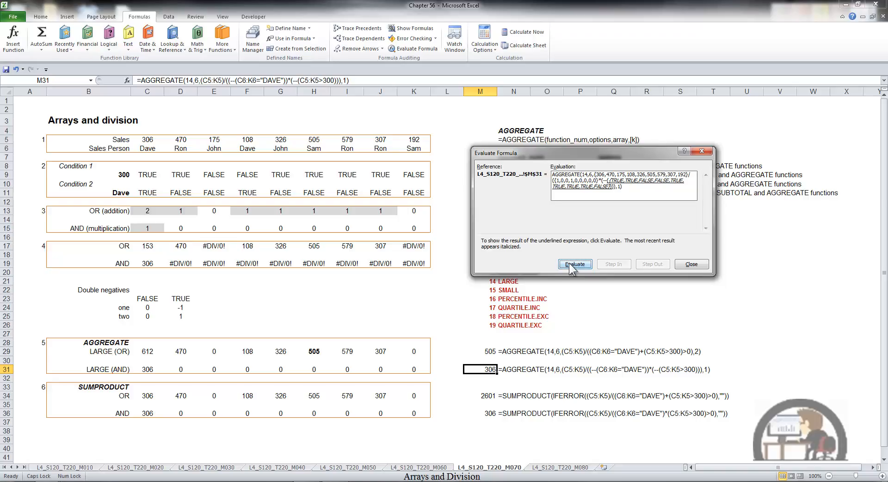
pyautogui.click(573, 264)
pyautogui.click(573, 264)
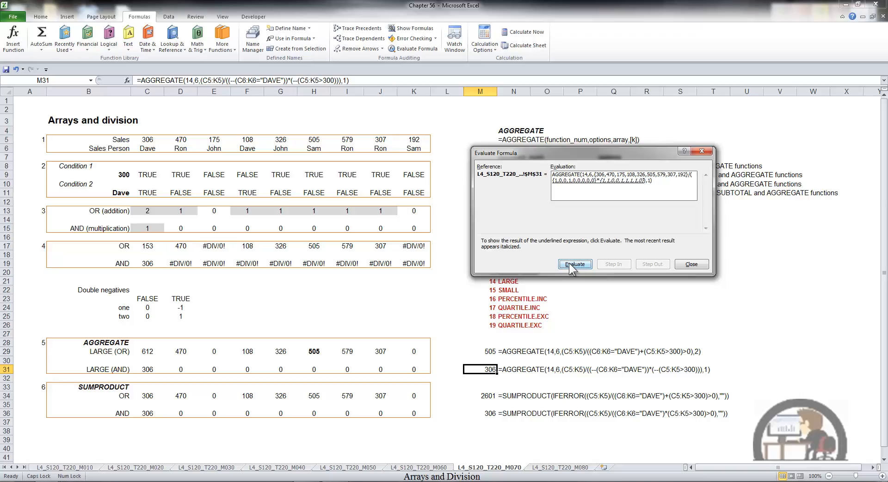
# Finish evaluating M31 through the multiplication of the conditions and the division of sales to its final result
pyautogui.click(573, 264)
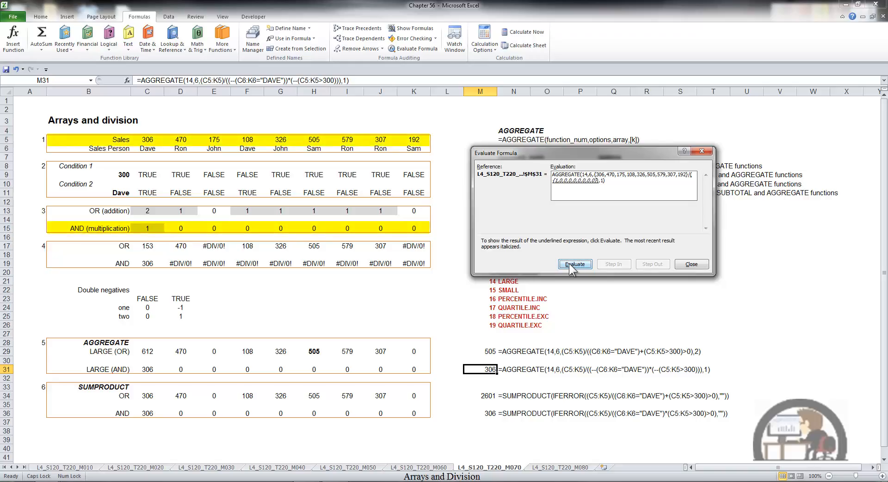
pyautogui.click(574, 265)
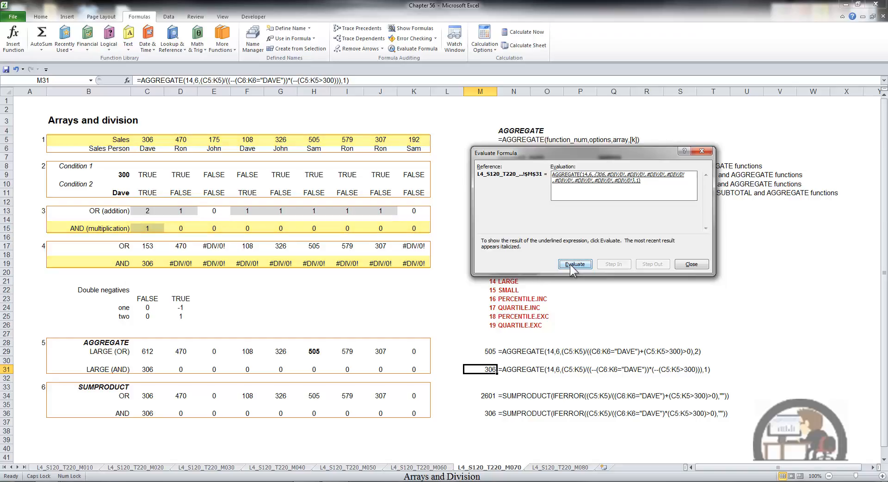
pyautogui.click(573, 264)
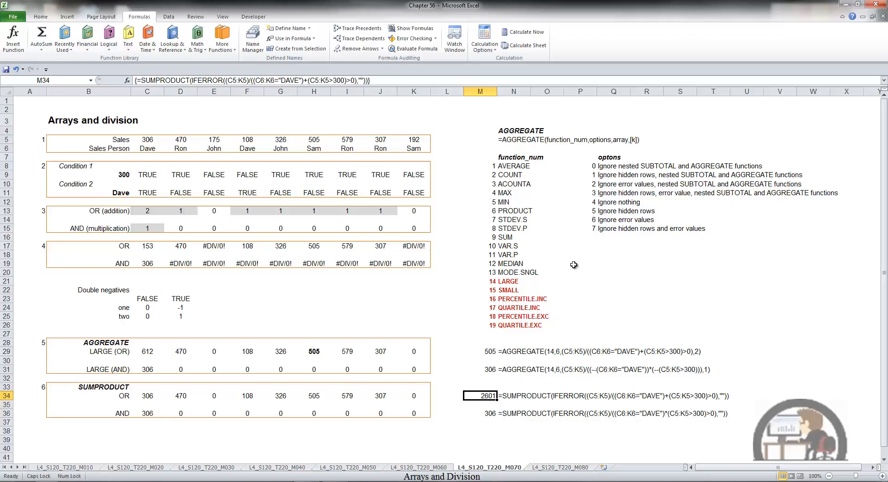
# Evaluate the OR SUMPRODUCT formula in M34 step by step, resolving the sales range and the "DAVE" and >300 conditions
pyautogui.click(430, 49)
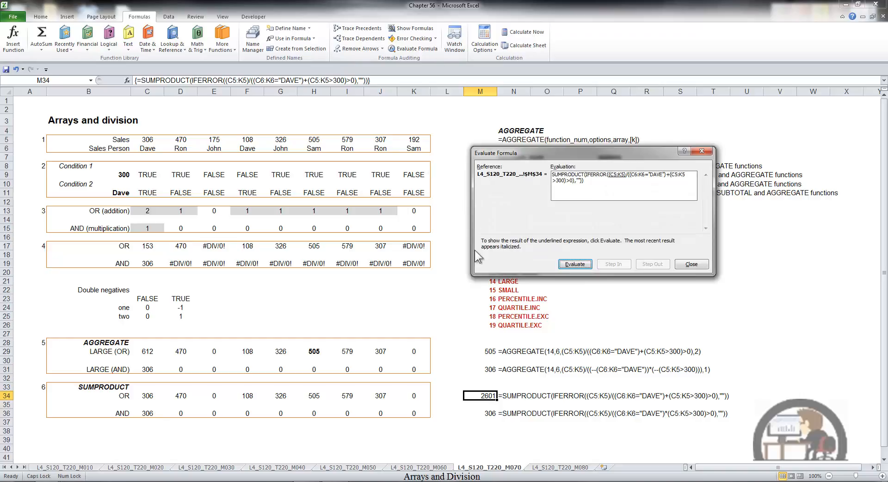
pyautogui.click(575, 267)
pyautogui.click(576, 267)
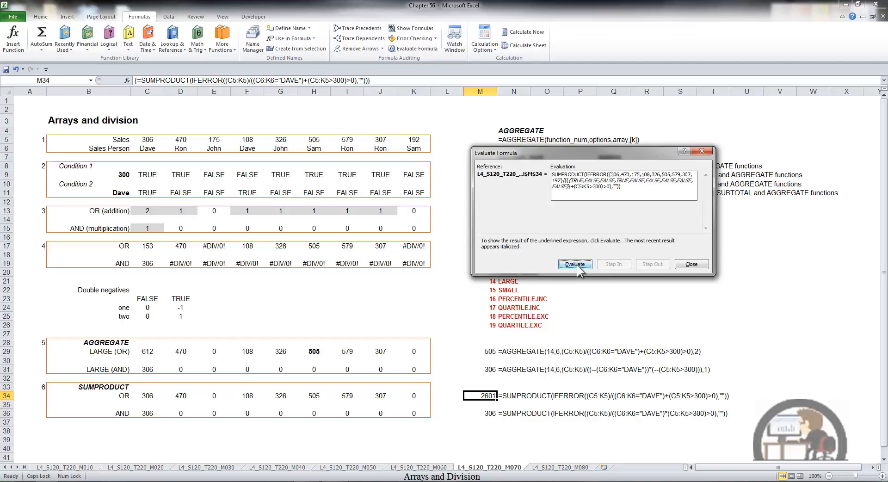
pyautogui.click(576, 266)
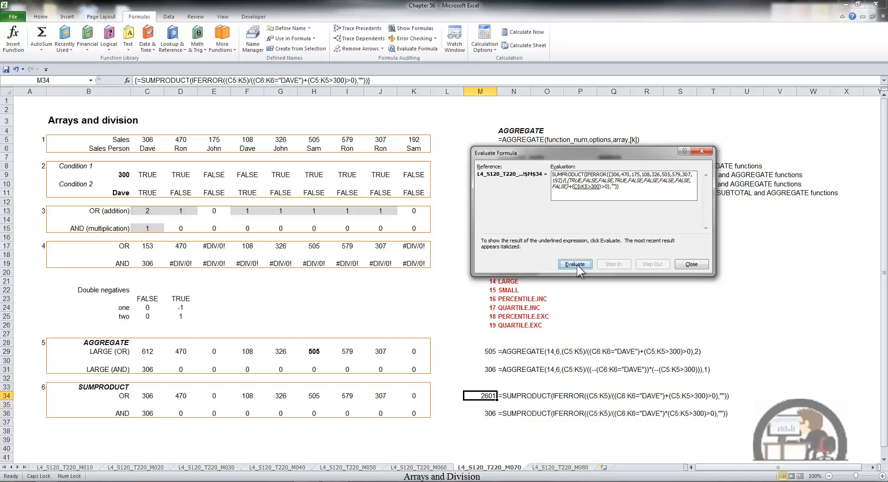
pyautogui.click(577, 266)
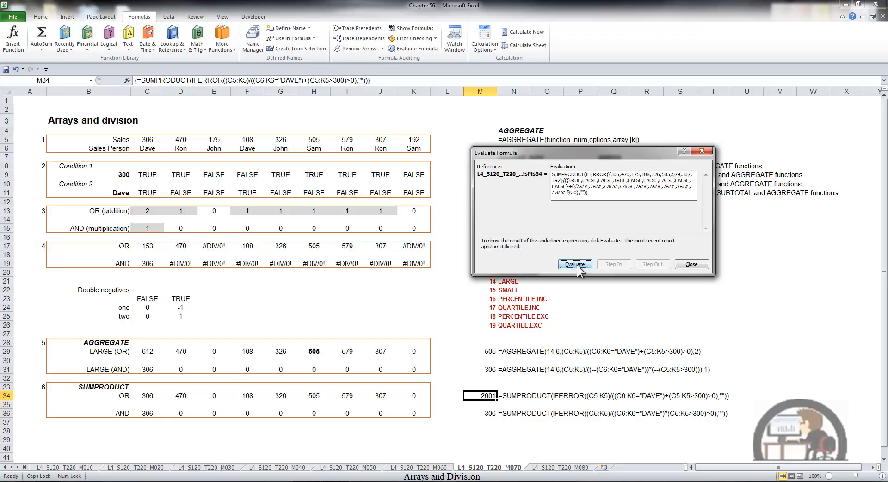
# Finish evaluating M34 through the addition, >0 test, division and IFERROR replacement to the final SUMPRODUCT, and close the evaluation
pyautogui.click(577, 267)
pyautogui.click(577, 267)
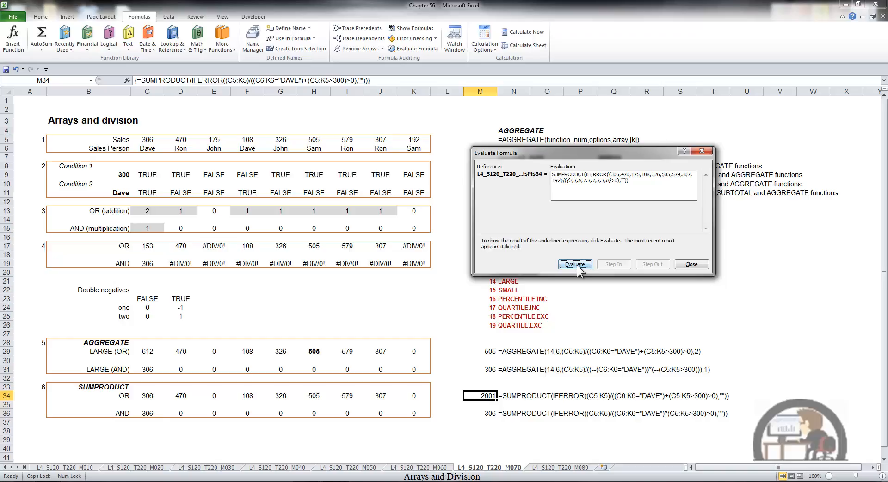
pyautogui.click(577, 267)
pyautogui.click(578, 267)
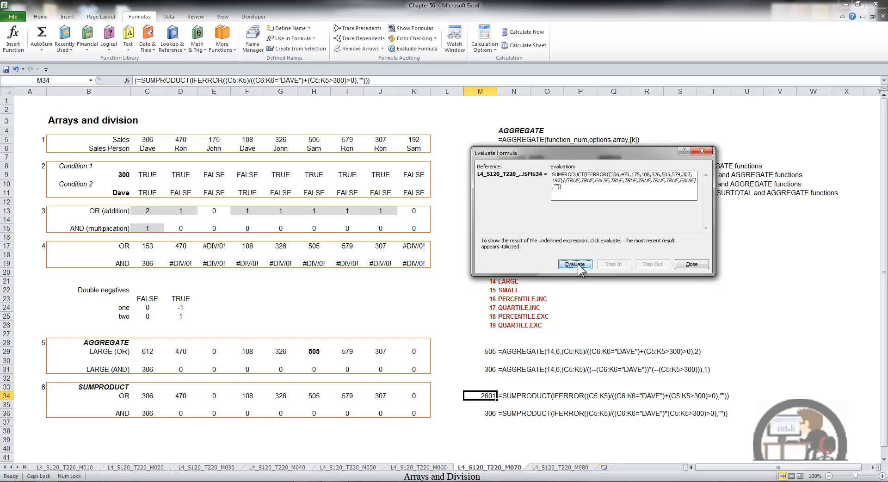
pyautogui.click(578, 268)
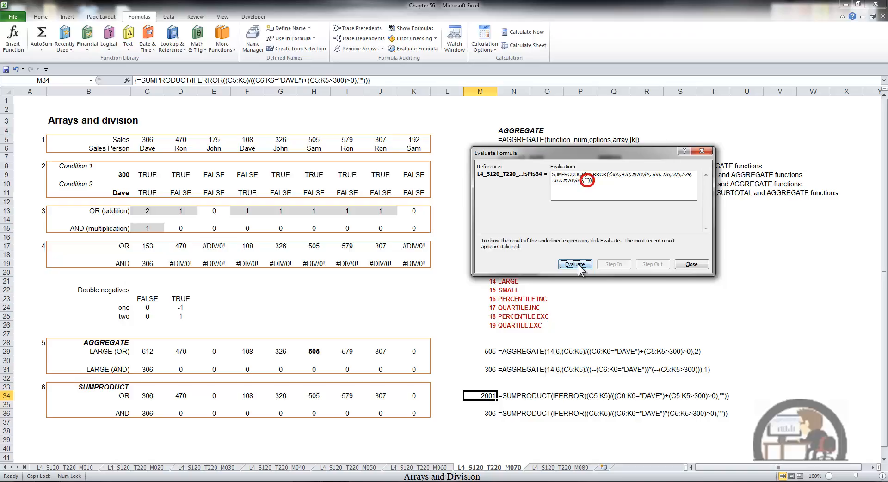
pyautogui.click(579, 267)
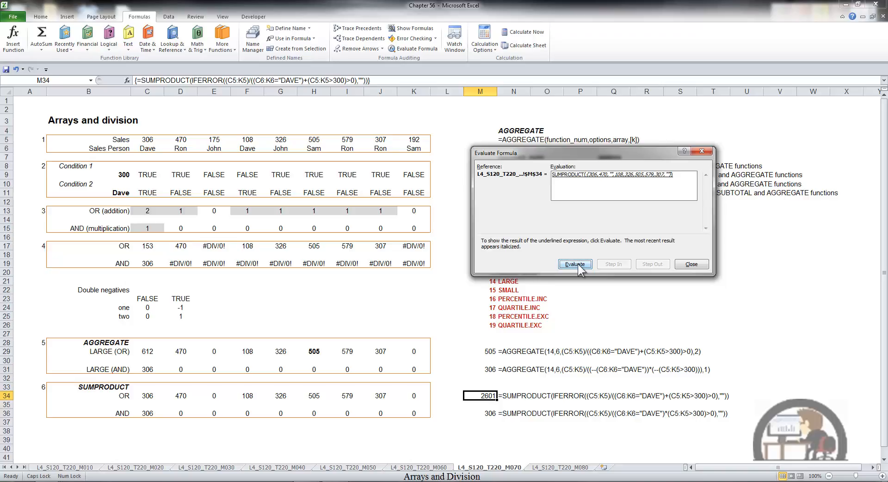
pyautogui.click(579, 267)
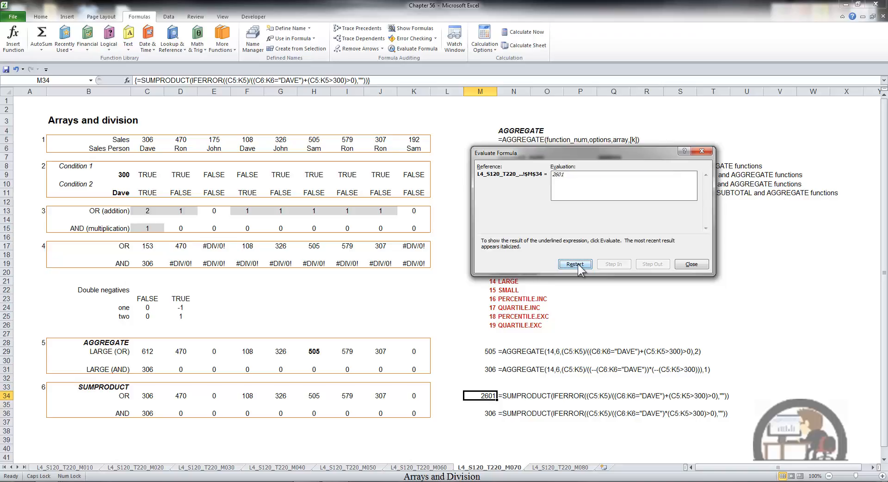
pyautogui.press('Escape')
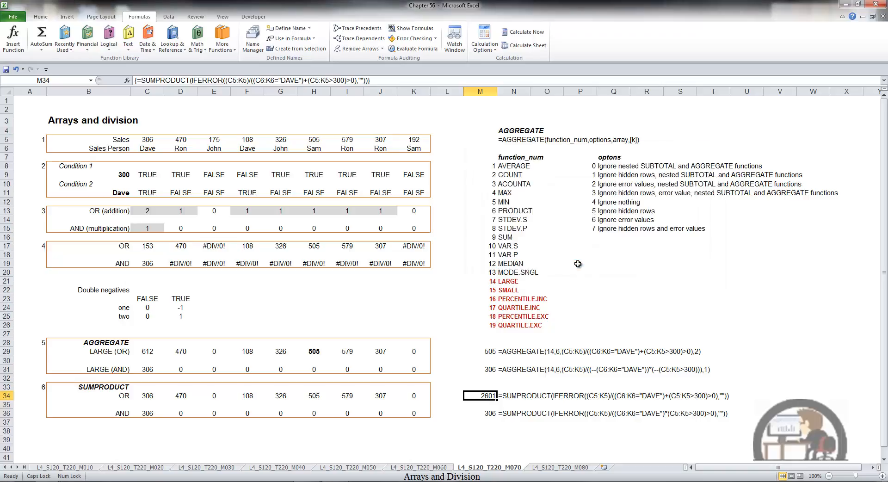
# Inspect the AND SUMPRODUCT formula in M36, which multiplies the two conditions
pyautogui.press('Down')
pyautogui.press('Down')
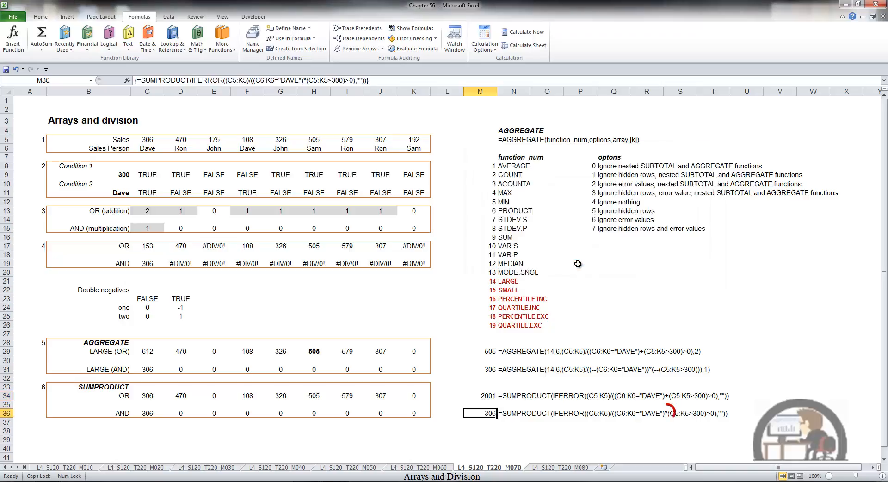